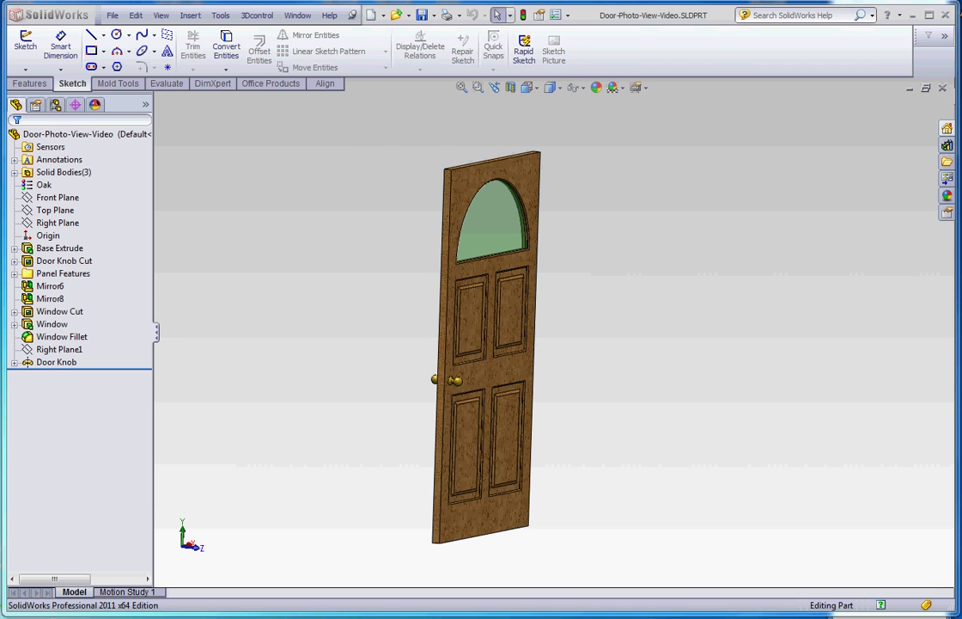
- Enable the PhotoView 360 add-in for the current session
click(219, 15)
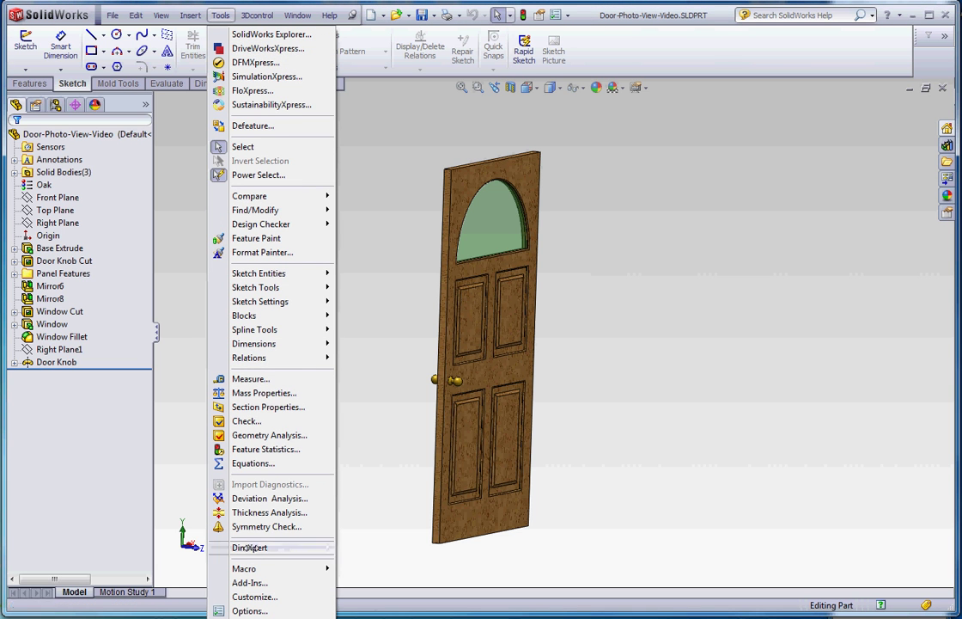
click(249, 583)
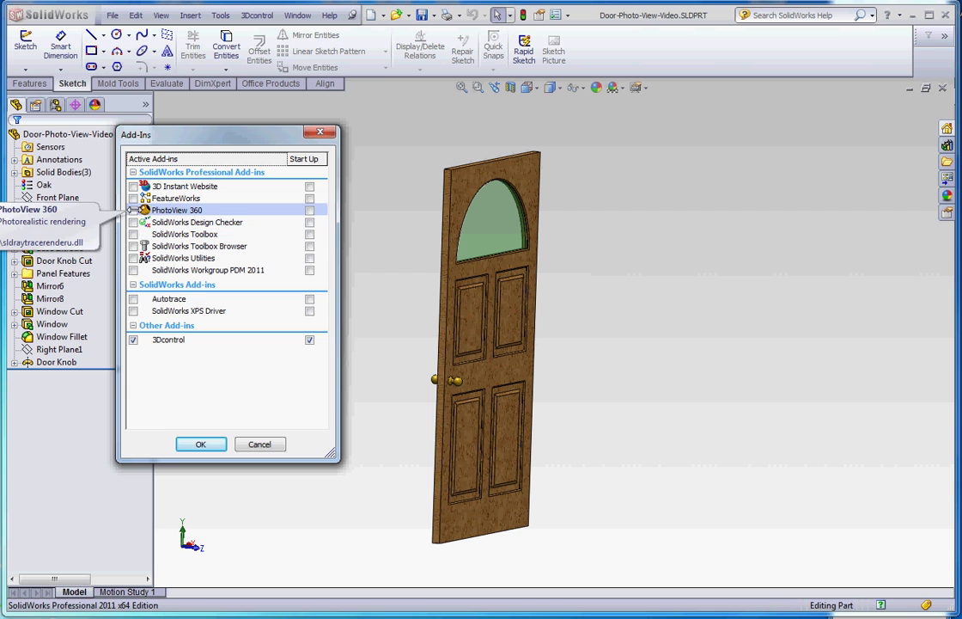
click(133, 209)
click(201, 443)
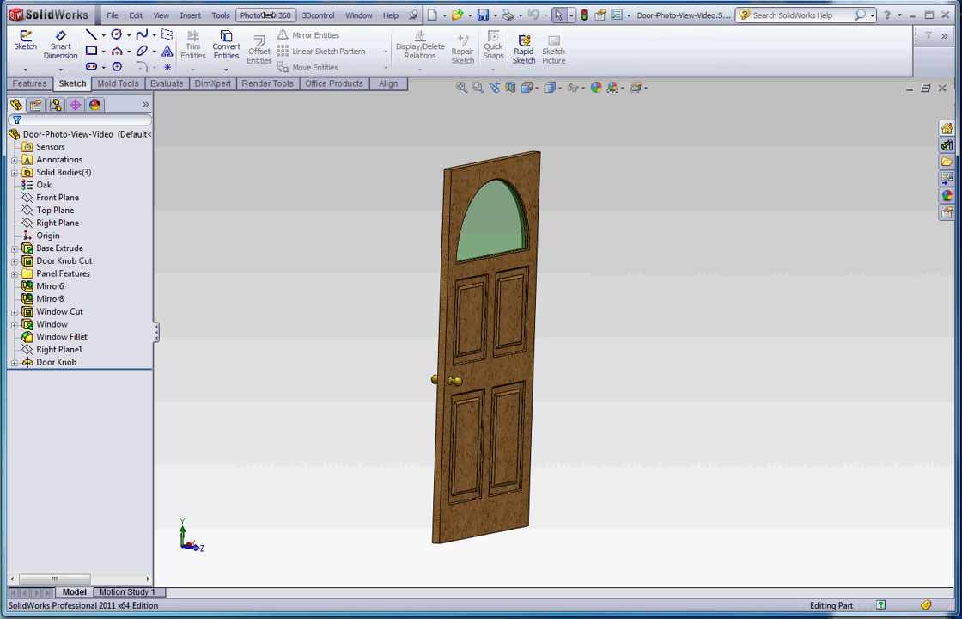
- Examine the scene's background and environment entries and the list of appearances applied to the door part
click(267, 14)
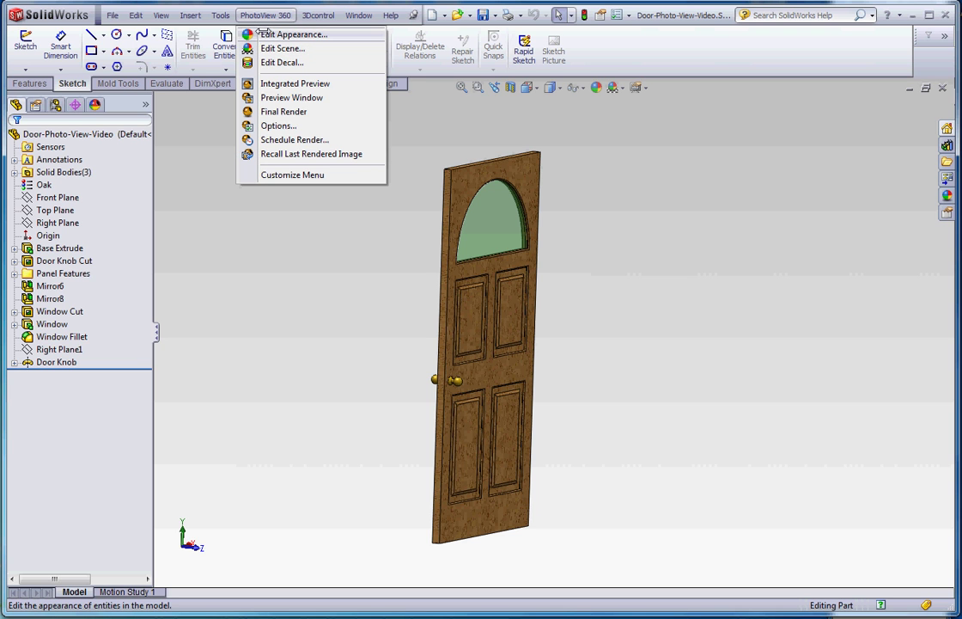
click(96, 106)
click(96, 106)
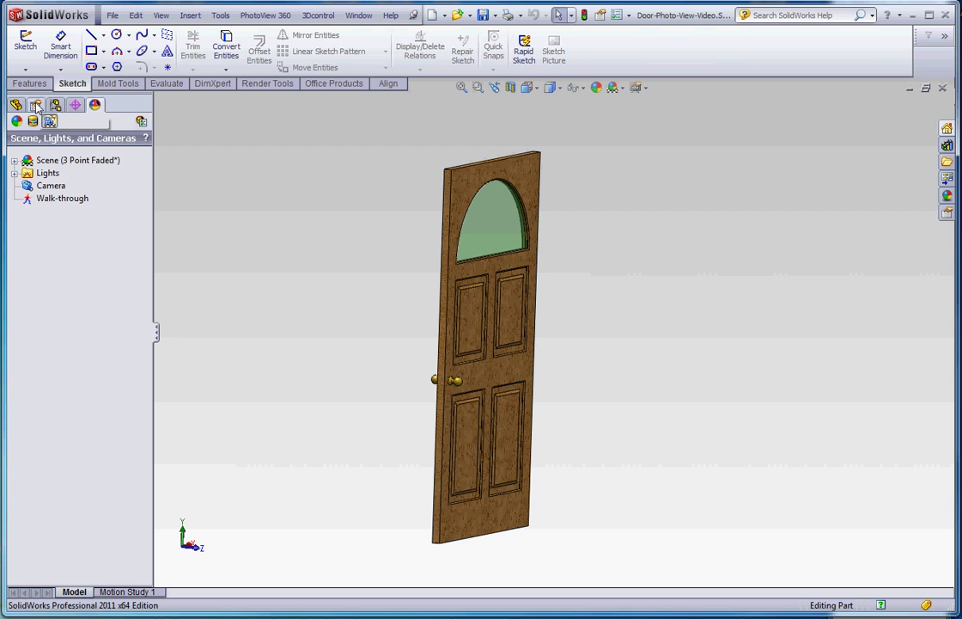
click(76, 160)
click(14, 161)
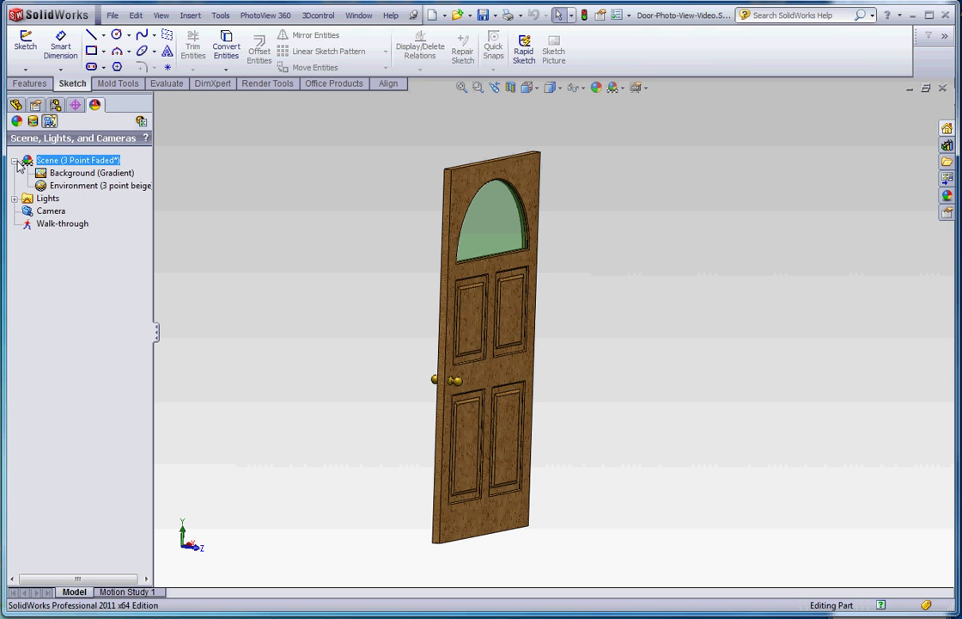
click(89, 174)
click(17, 121)
mouse_move(18, 181)
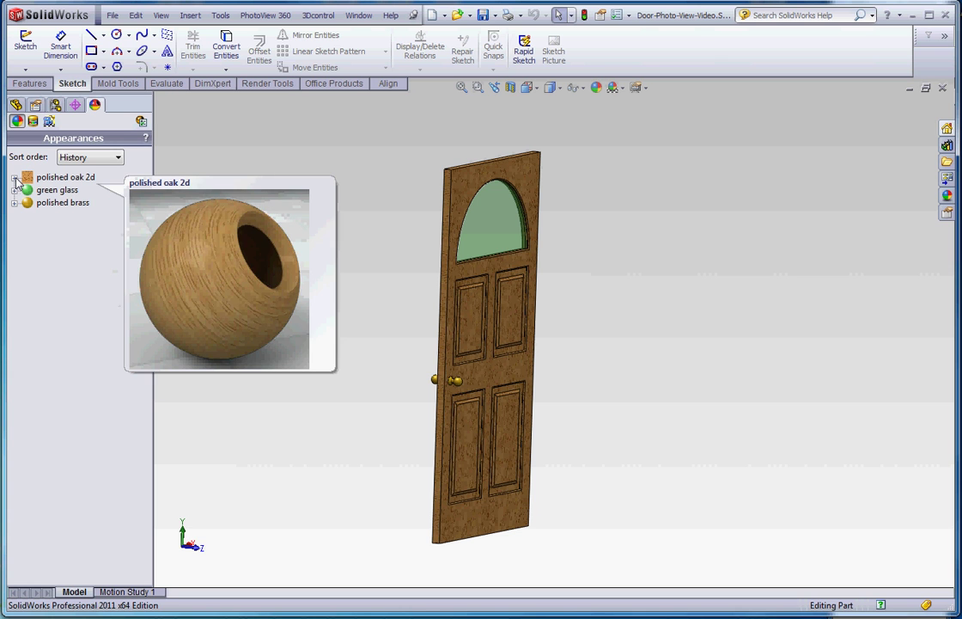
mouse_move(20, 204)
- Examine the Window, Door and Door Knob solid bodies by highlighting each one in the model, along with the Base Extrude feature
click(16, 104)
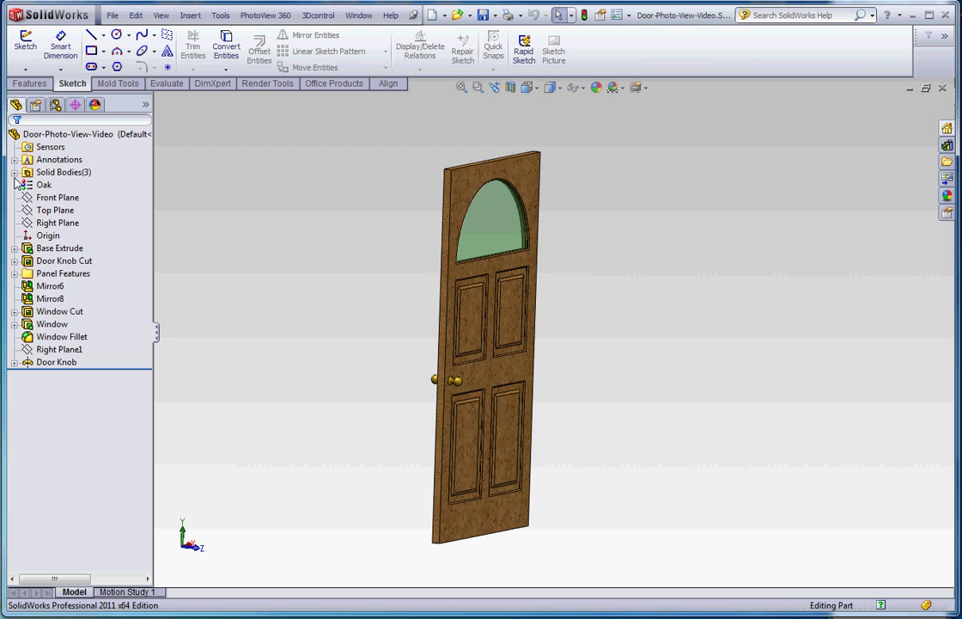
click(14, 173)
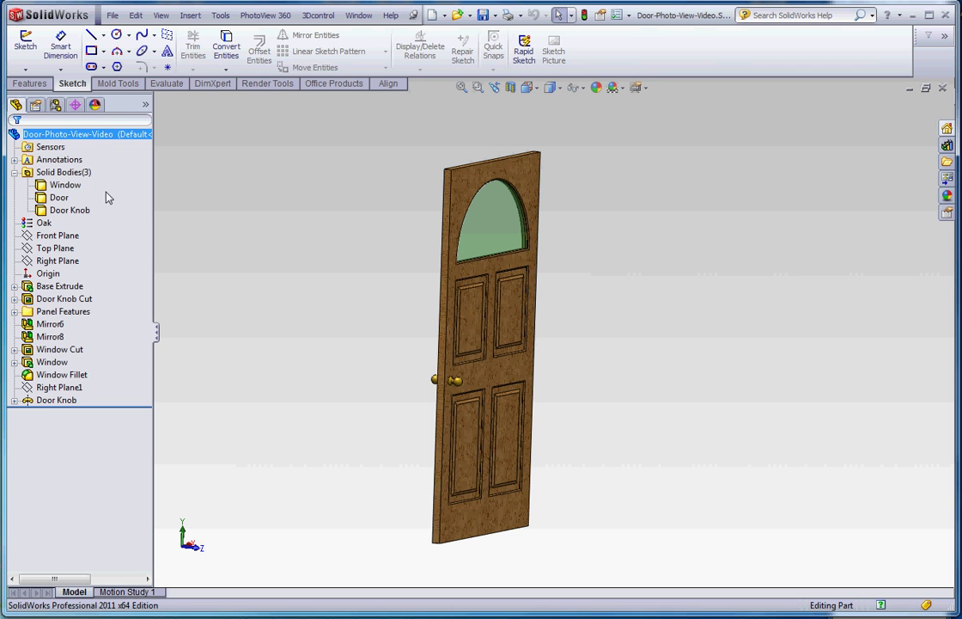
click(65, 186)
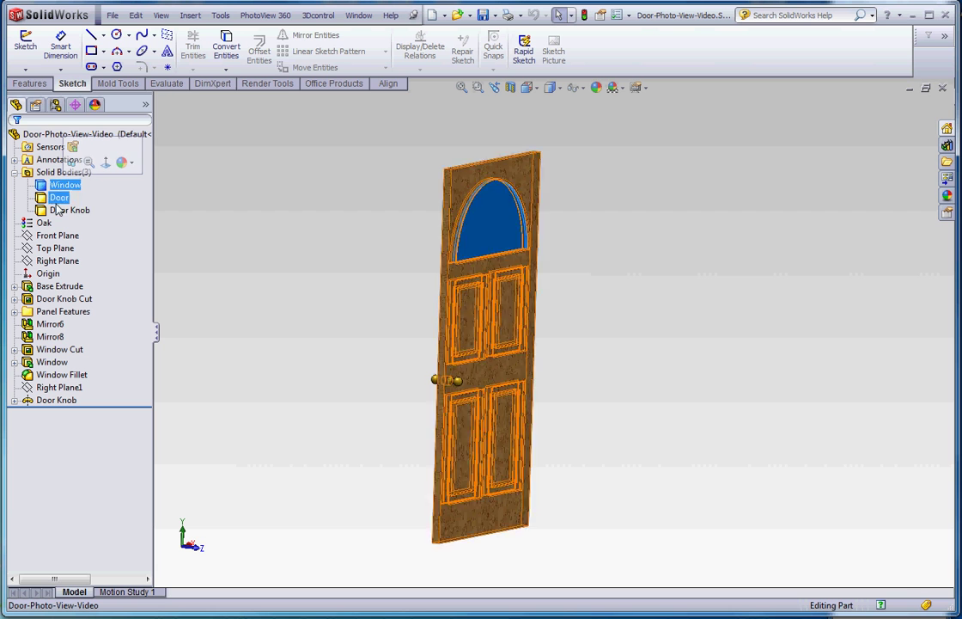
click(59, 197)
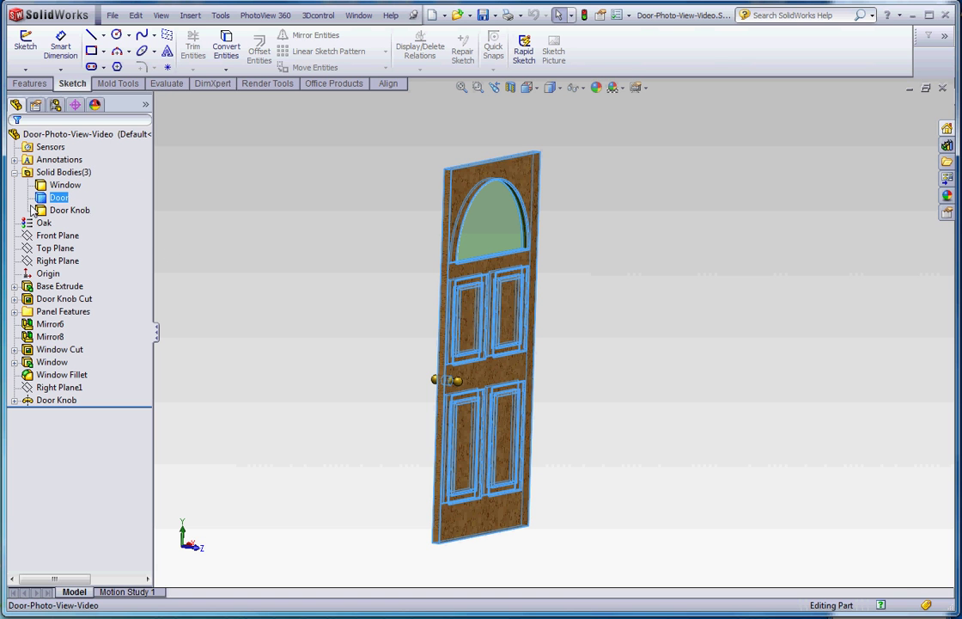
ctrl+click(51, 212)
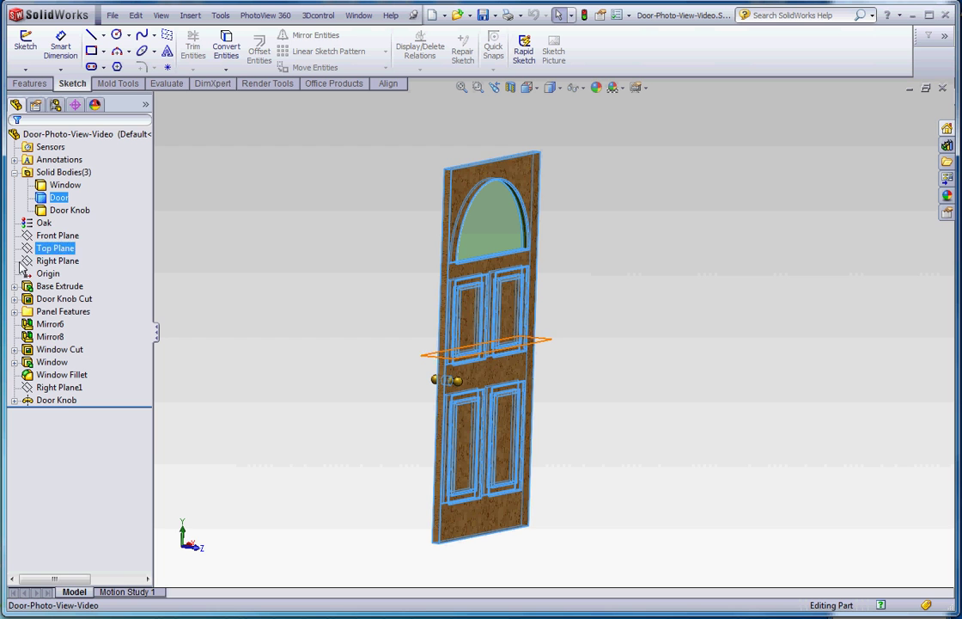
click(62, 210)
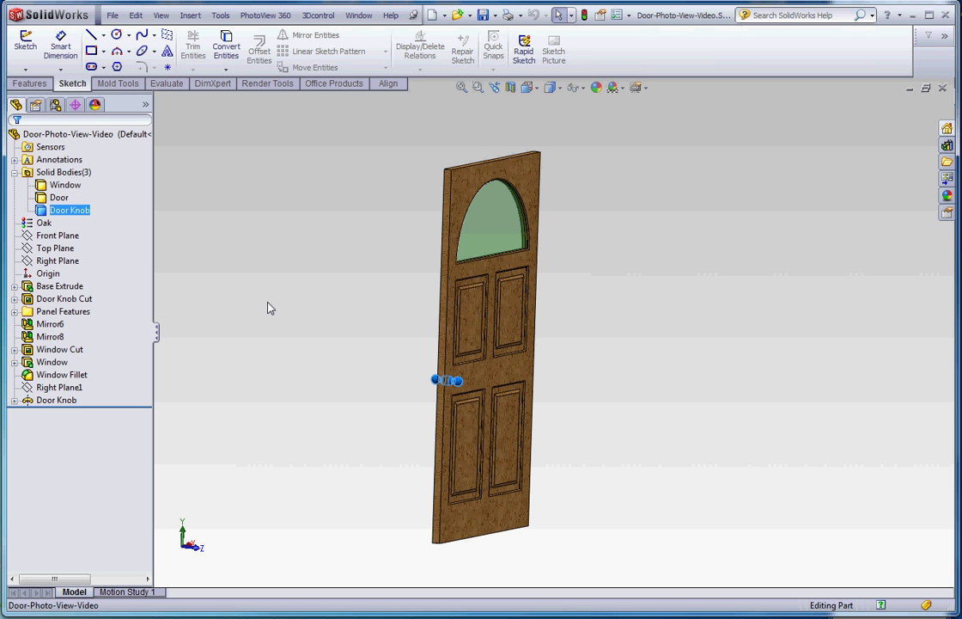
ctrl+click(59, 186)
click(57, 198)
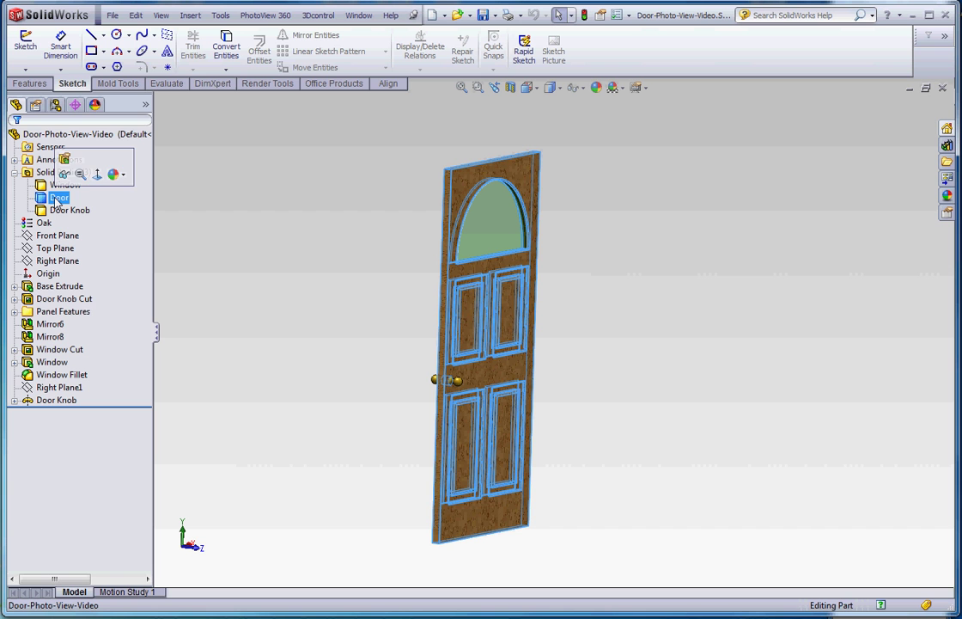
click(61, 288)
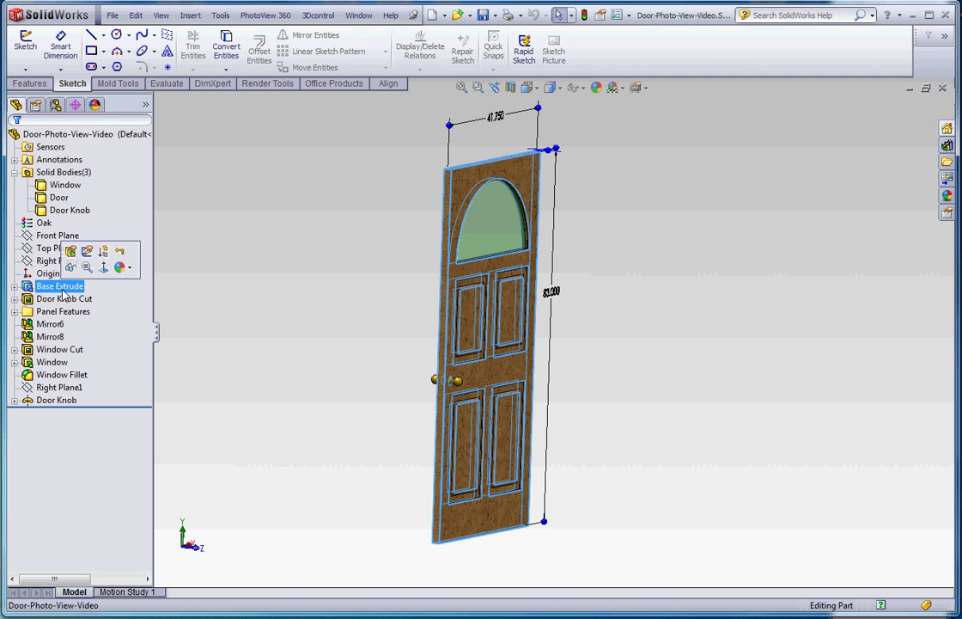
click(53, 198)
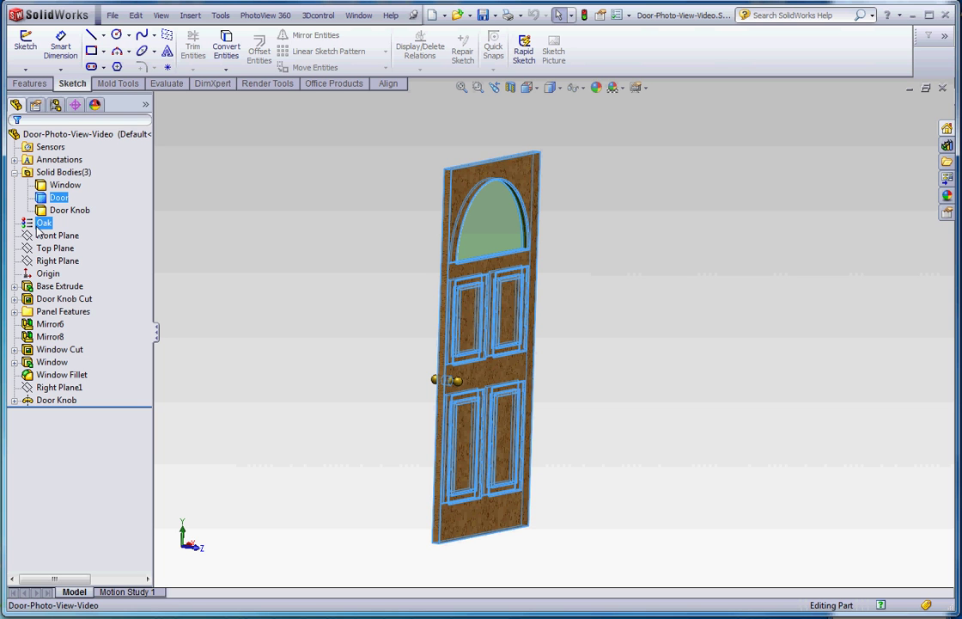
click(59, 185)
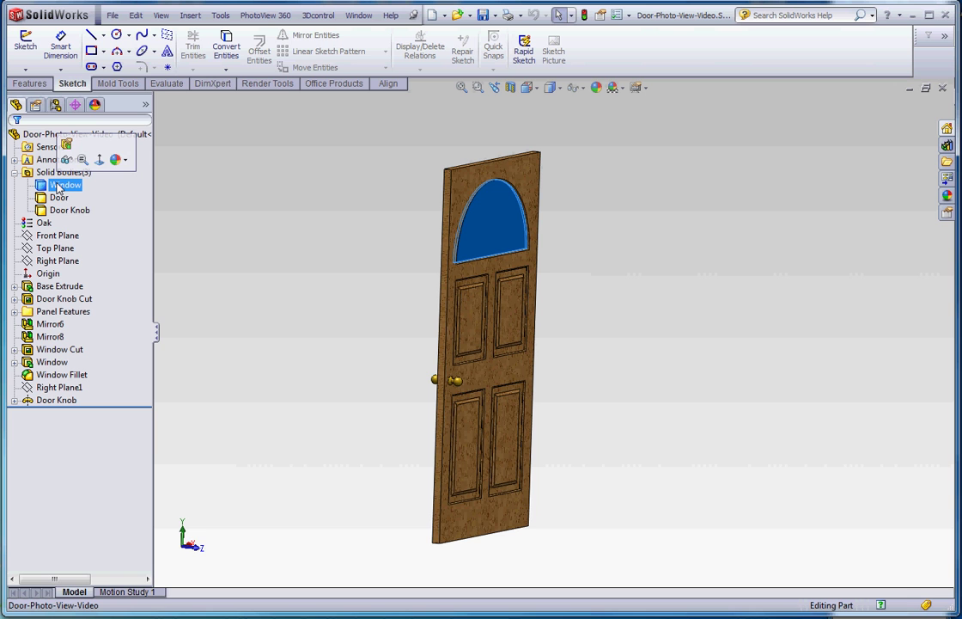
ctrl+click(60, 212)
click(60, 210)
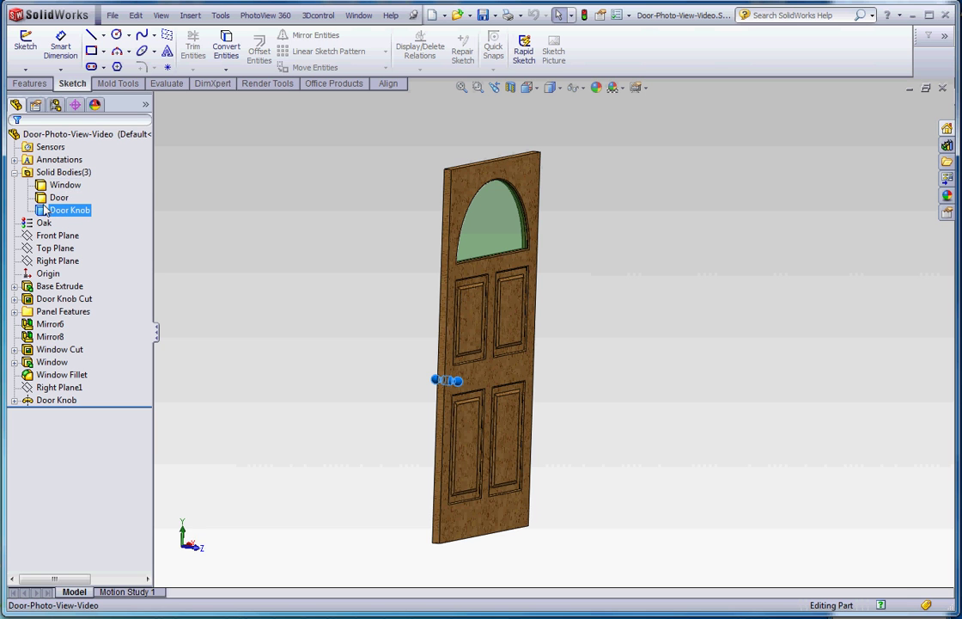
- Try removing the green glass appearance from the Window body and undo the removal
ctrl+click(54, 186)
click(55, 187)
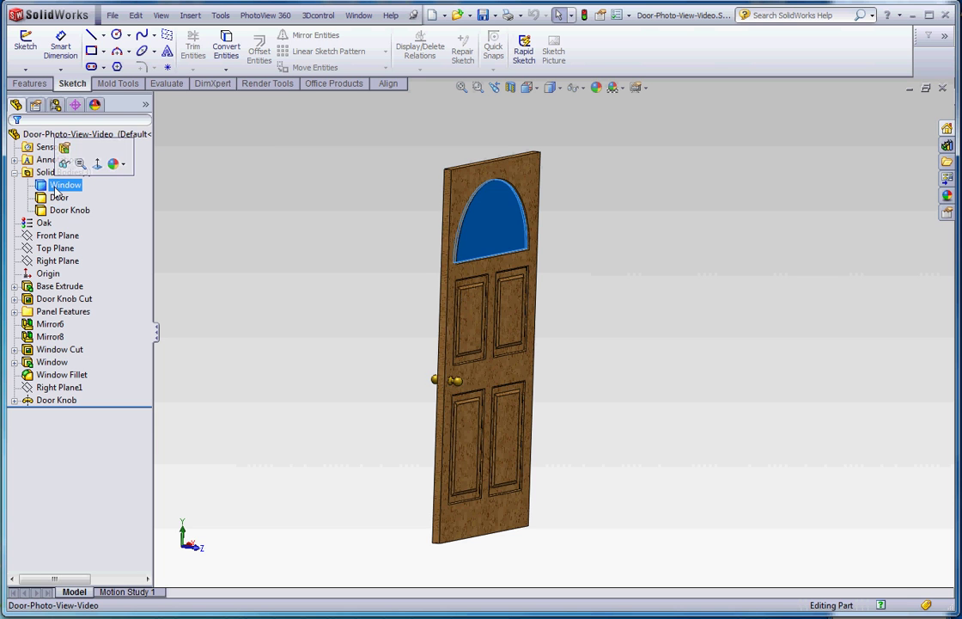
click(122, 164)
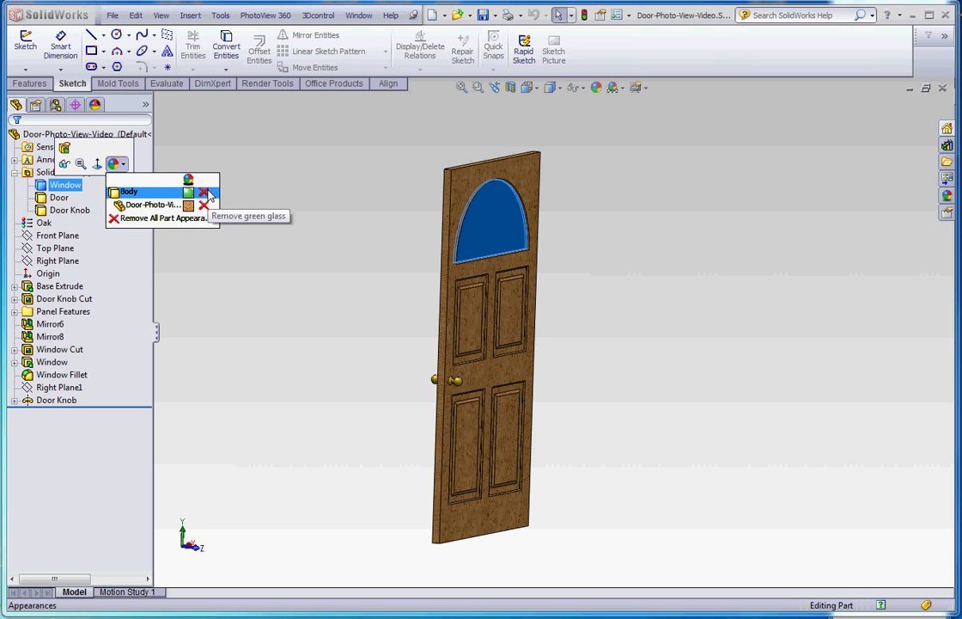
click(205, 192)
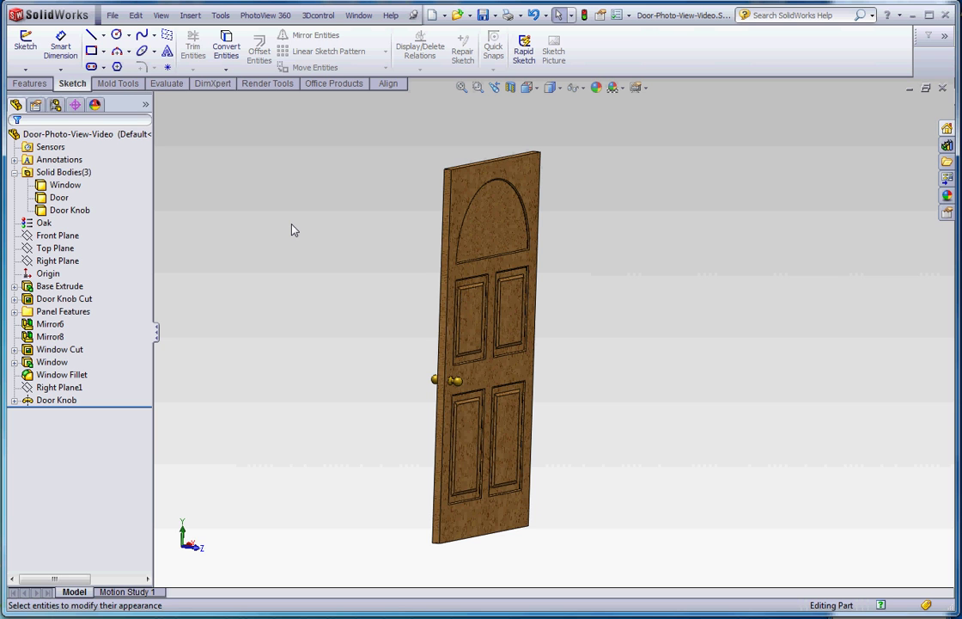
key(ctrl+z)
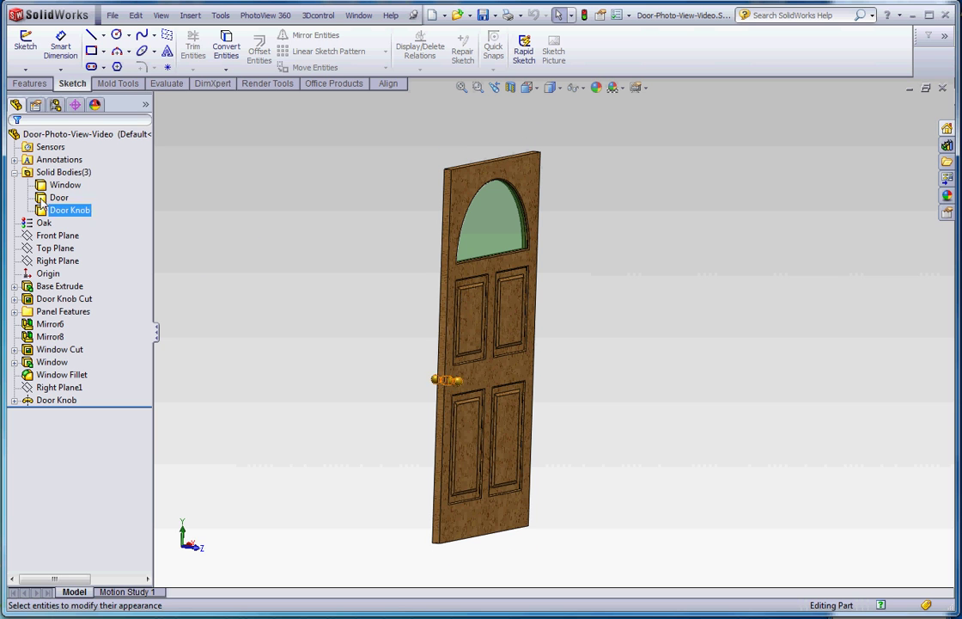
- Examine which appearances are assigned to the Door and Door Knob bodies at body and part level
right_click(44, 198)
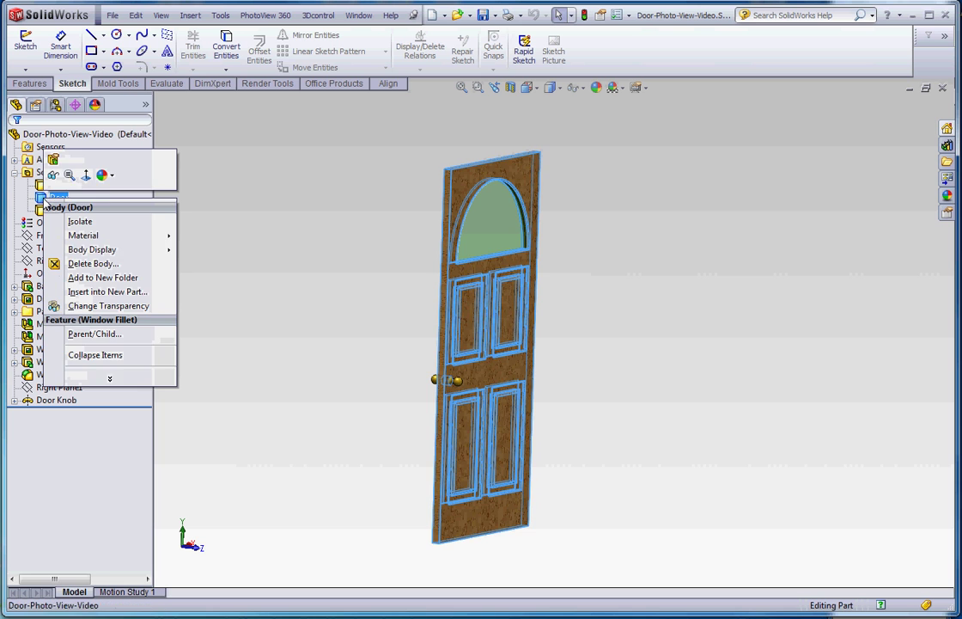
click(113, 178)
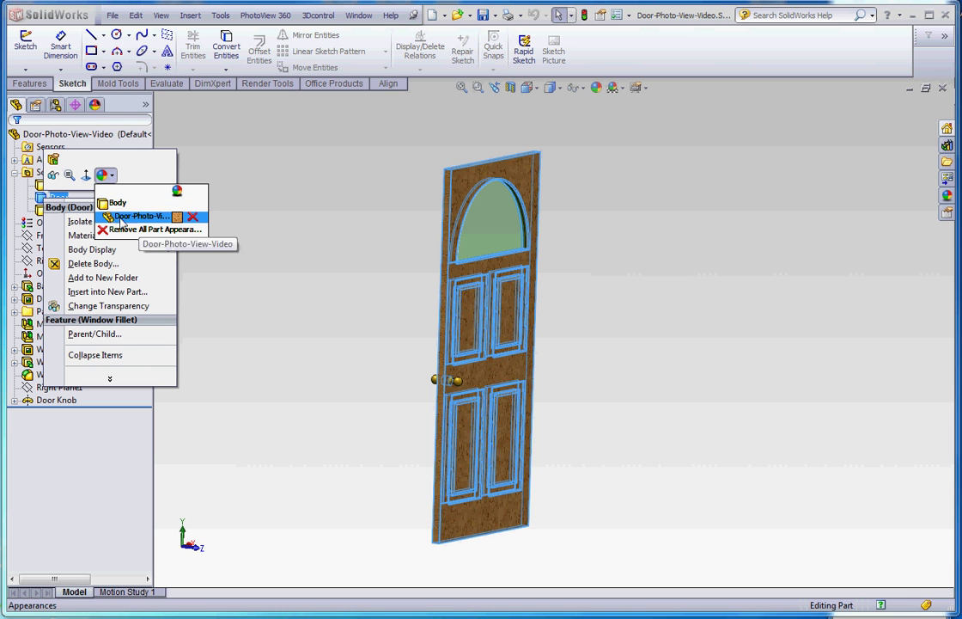
click(178, 218)
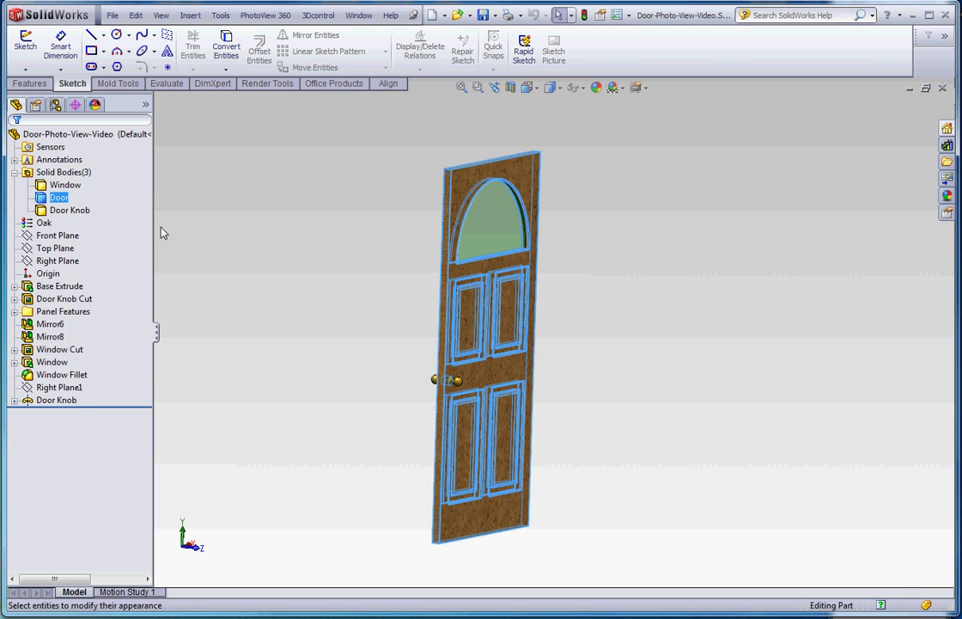
right_click(51, 213)
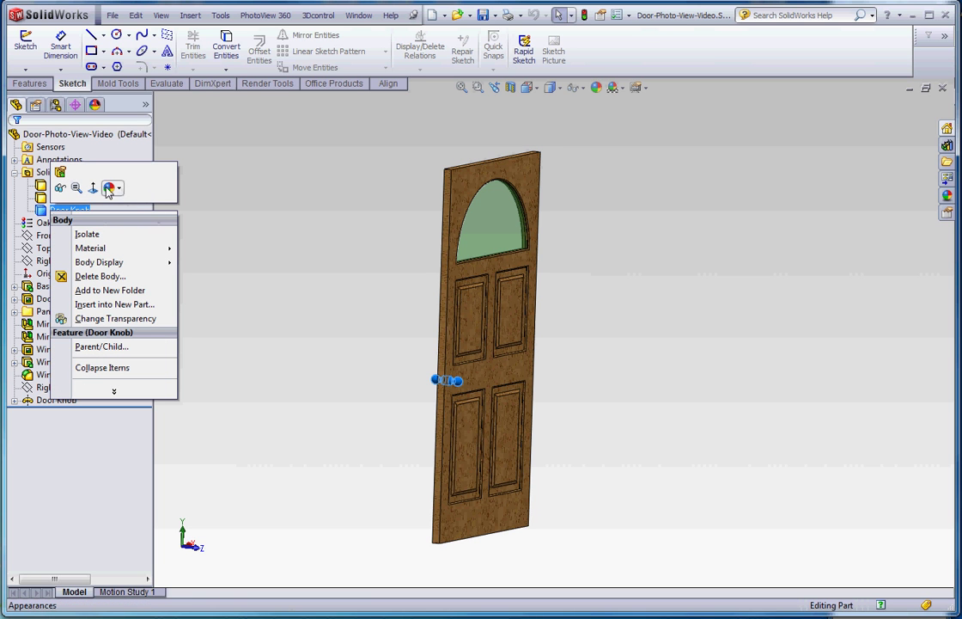
click(327, 245)
click(69, 211)
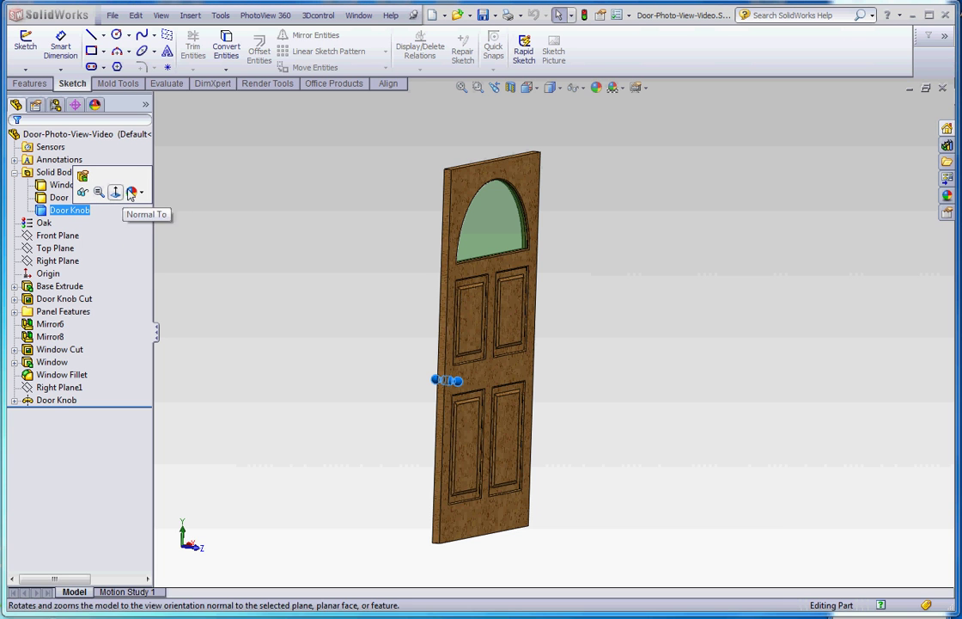
mouse_move(137, 195)
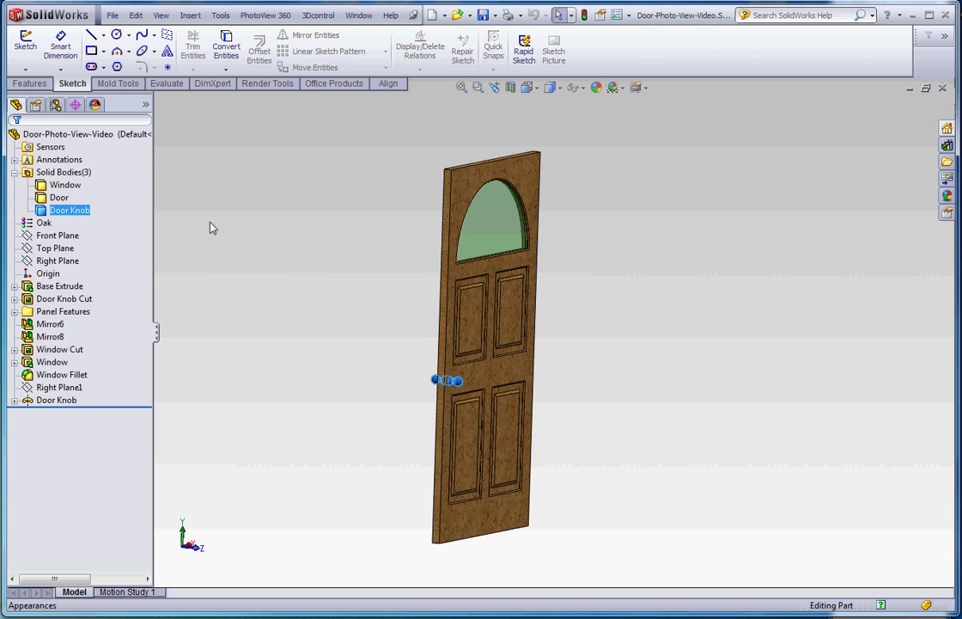
click(207, 205)
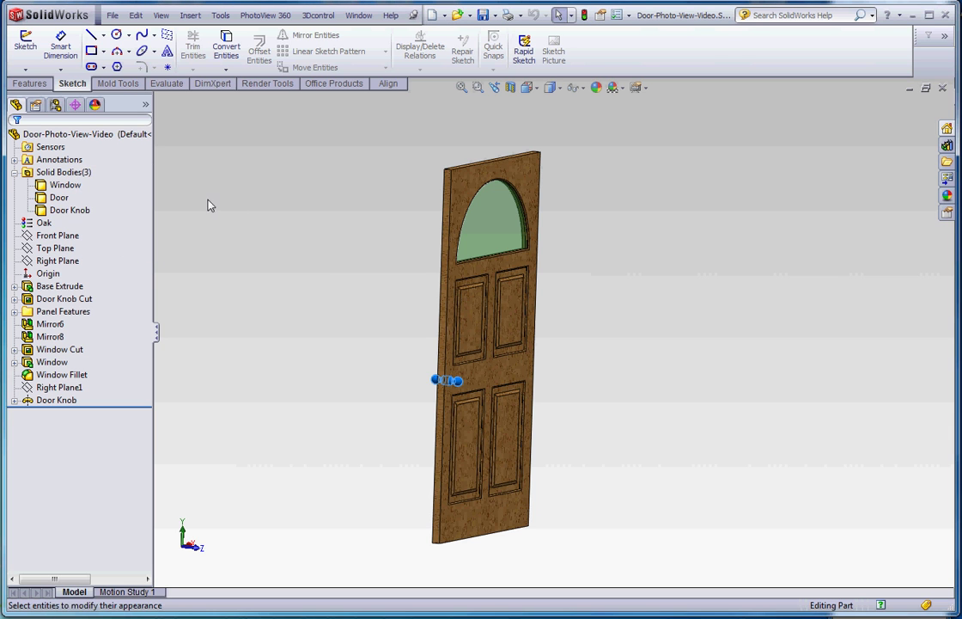
- Expand the polished oak 2d, green glass and polished brass appearances to examine which geometry each is applied to
click(95, 105)
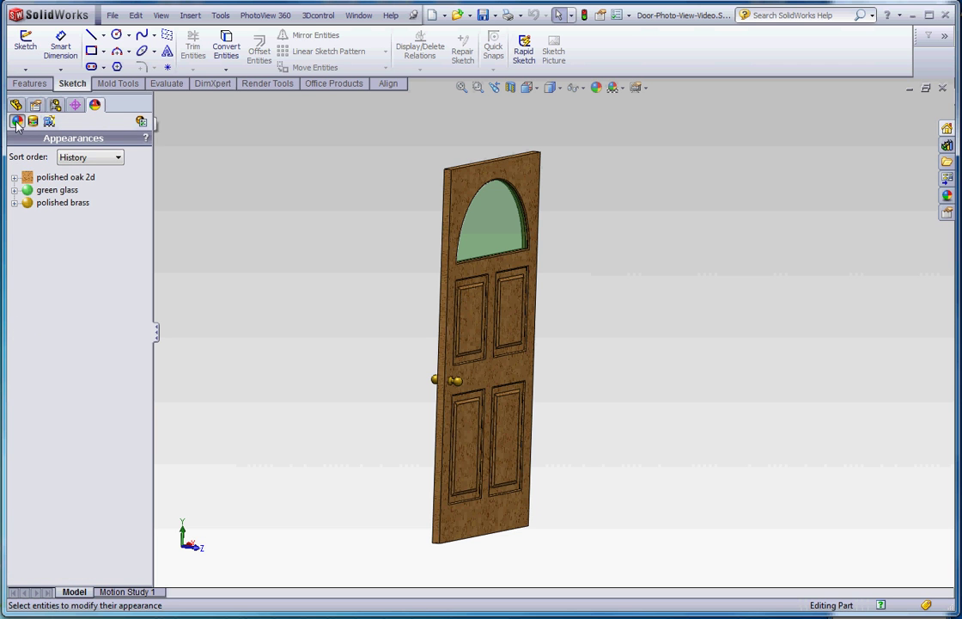
click(14, 177)
click(14, 202)
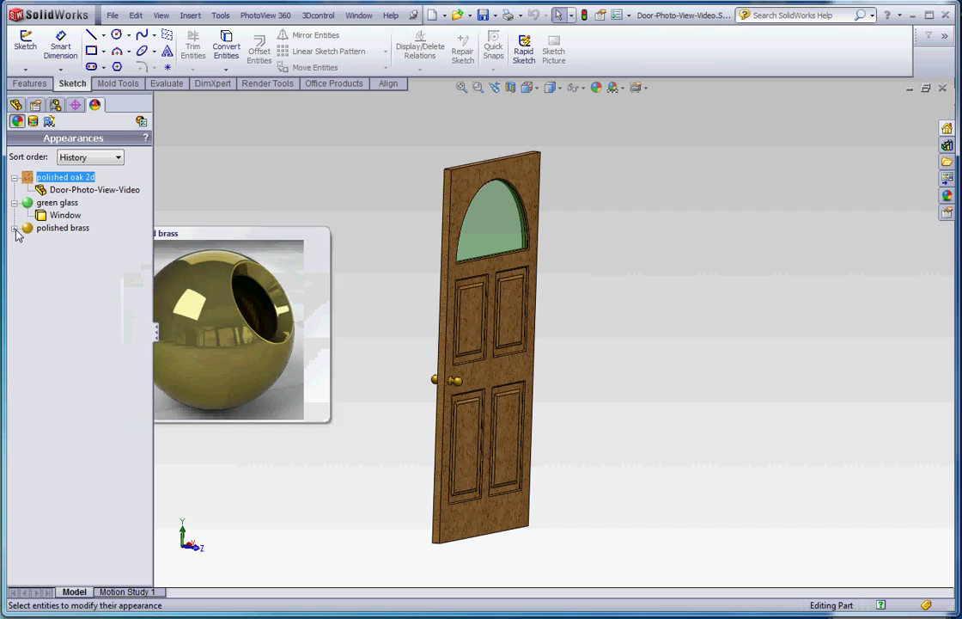
click(14, 228)
click(29, 204)
click(62, 190)
click(67, 177)
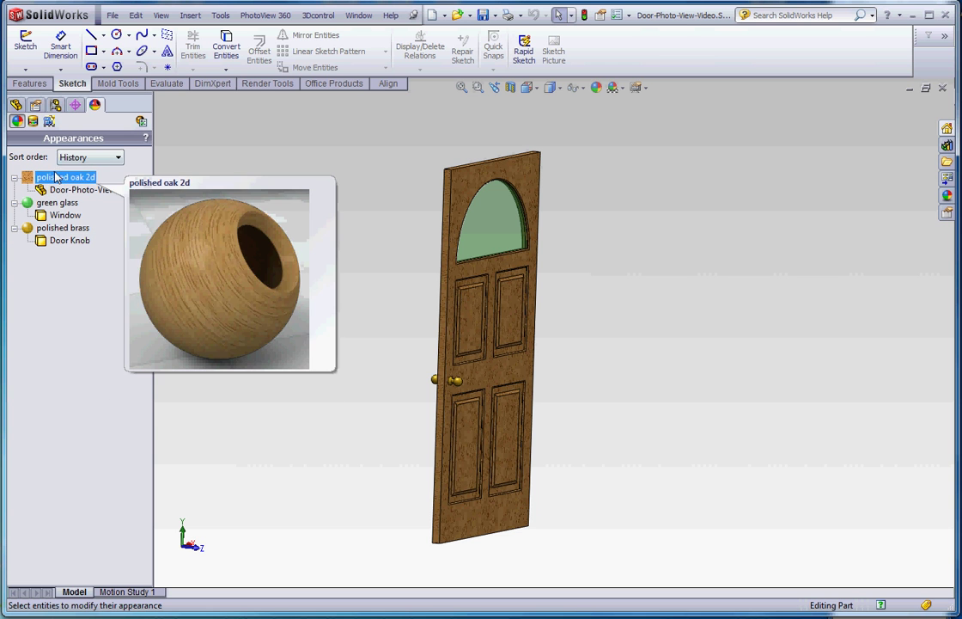
- Replace the polished brass appearance on the Door Knob body with brushed brass from the Brass metal appearances
click(53, 230)
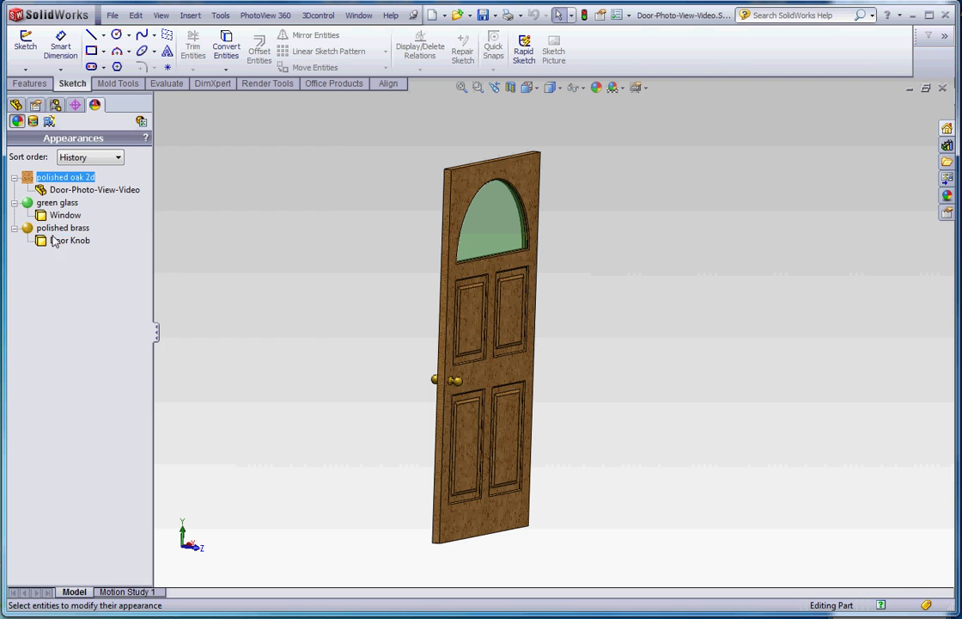
click(53, 238)
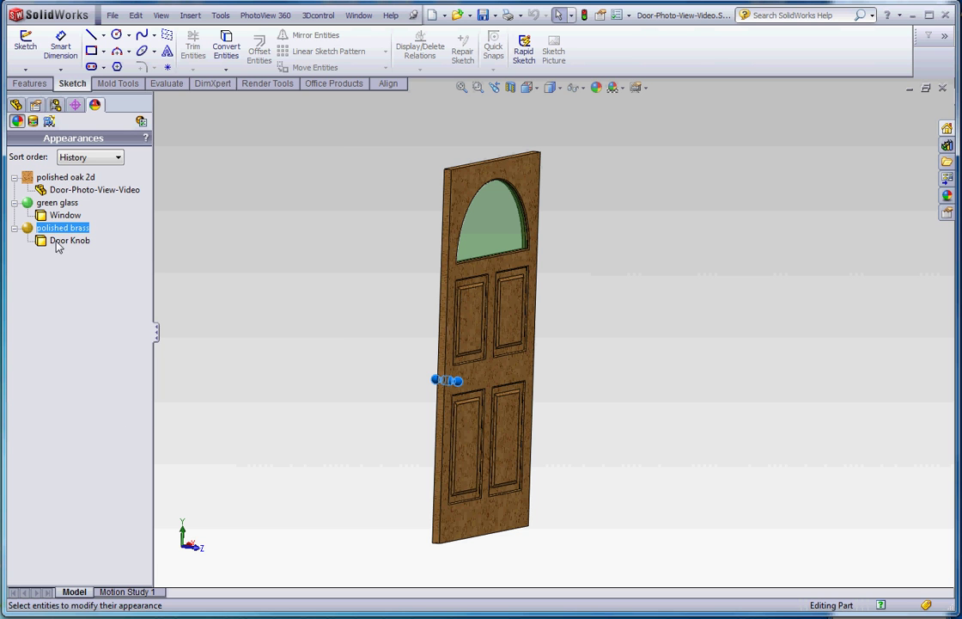
click(44, 243)
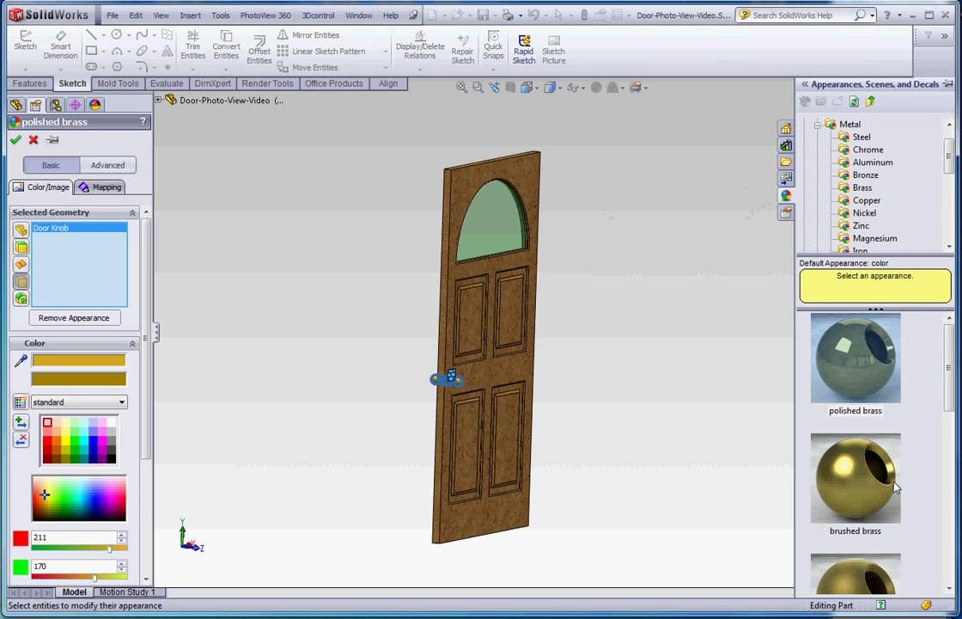
mouse_move(882, 481)
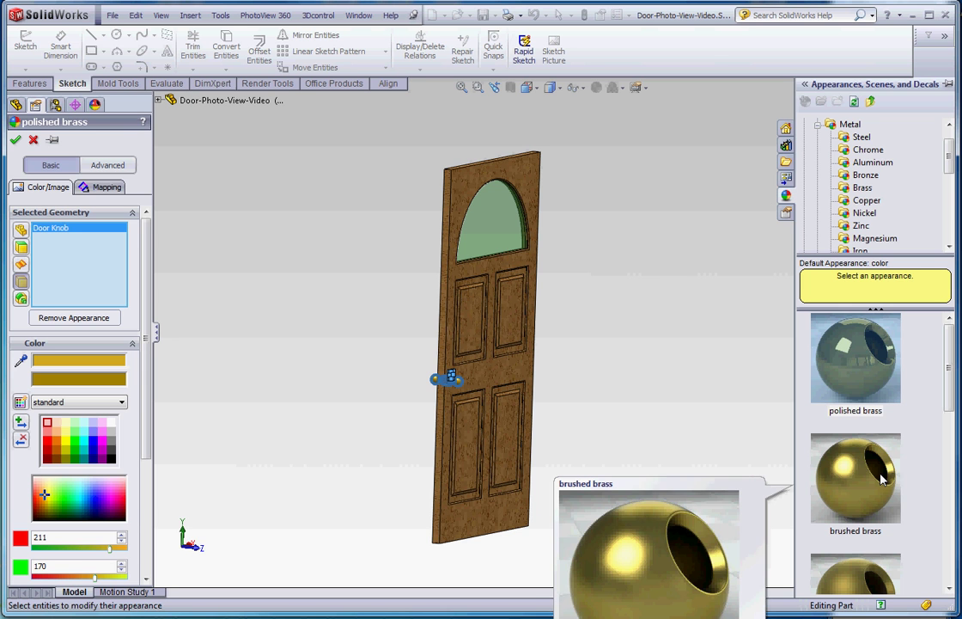
click(882, 481)
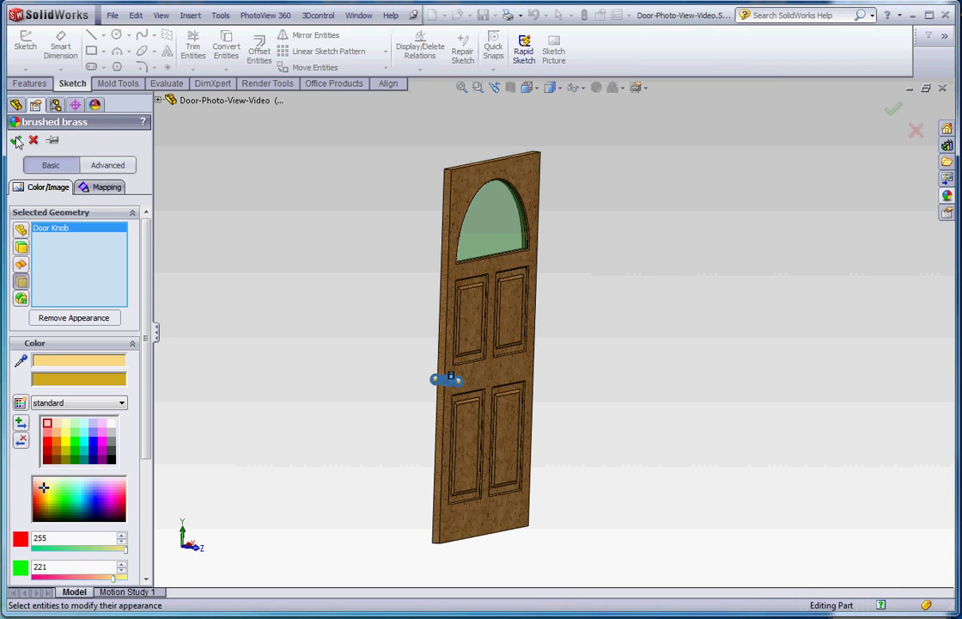
key(Return)
click(14, 228)
click(65, 228)
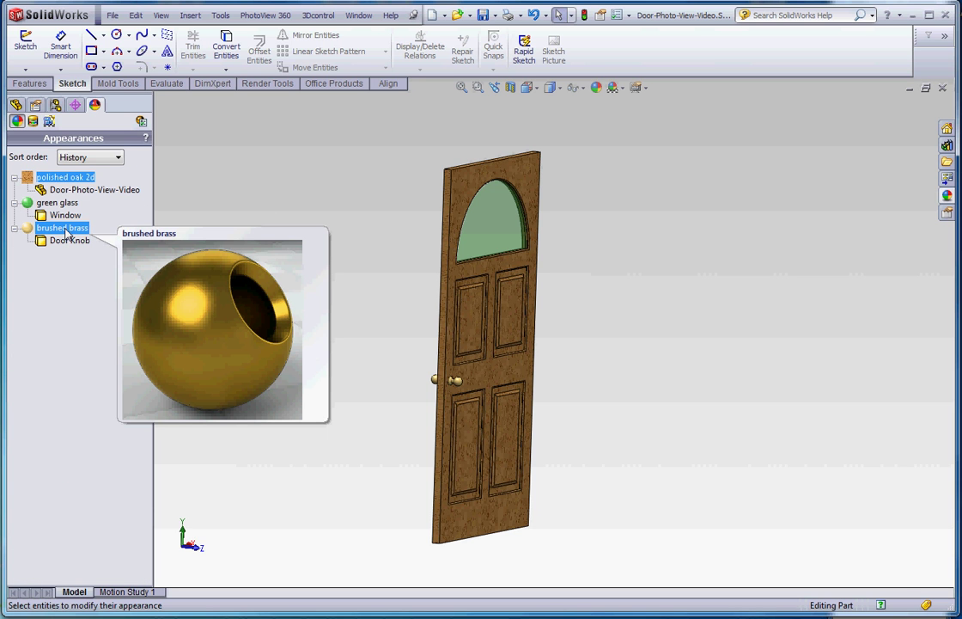
key(Escape)
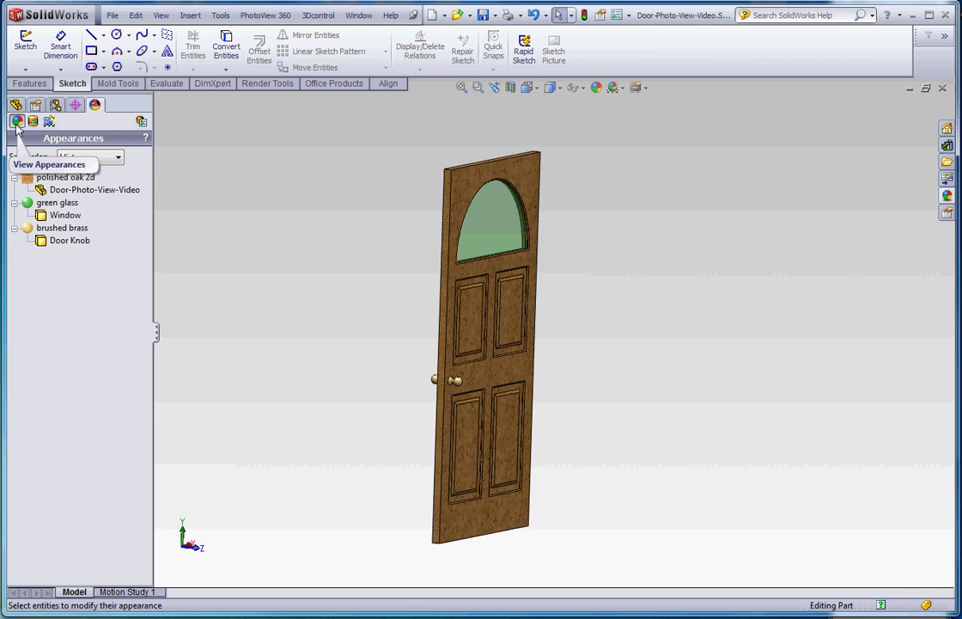
click(262, 16)
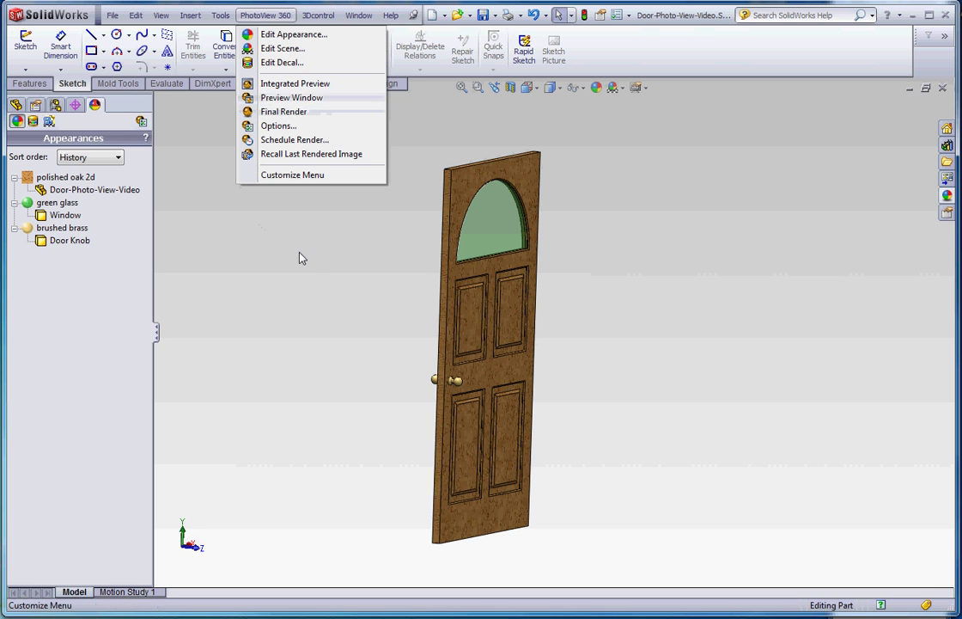
click(244, 235)
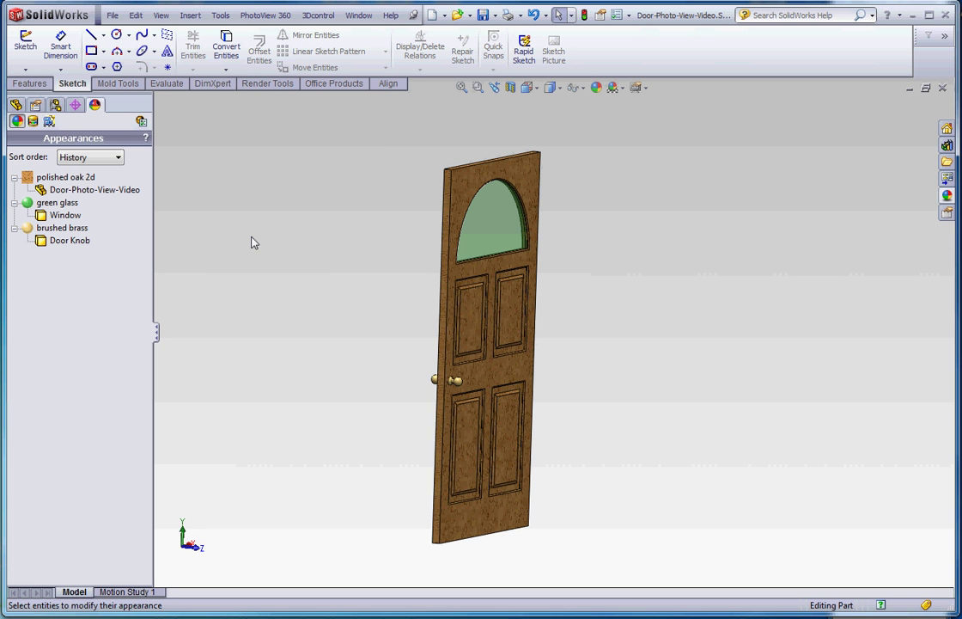